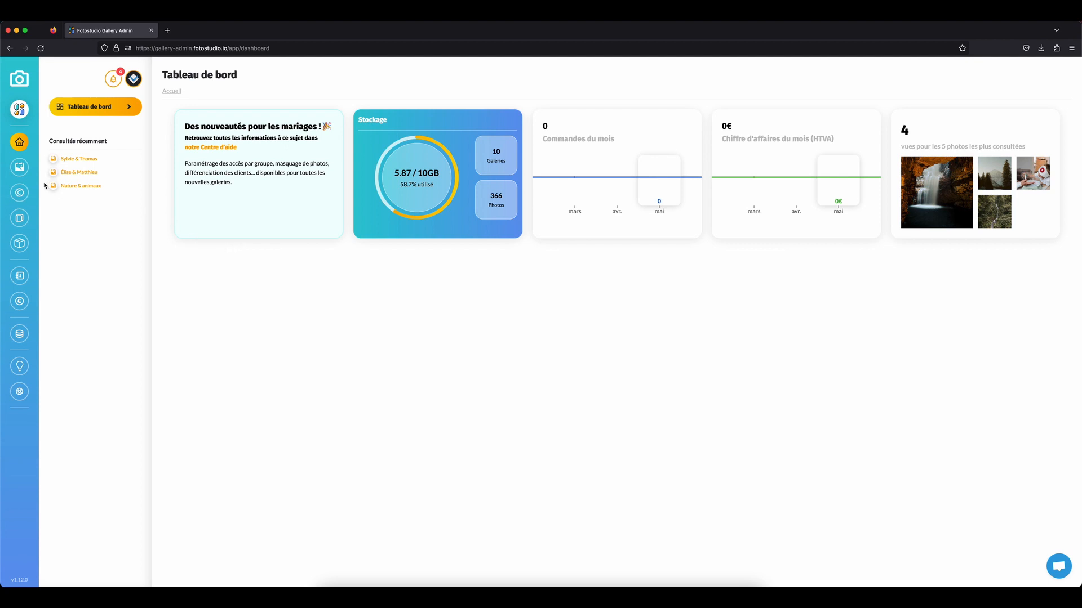
Open the galleries' portfolio page and copy the iframe code for embedding the portfolio in a website
{"action": "left_click", "coordinate": [19, 167]}
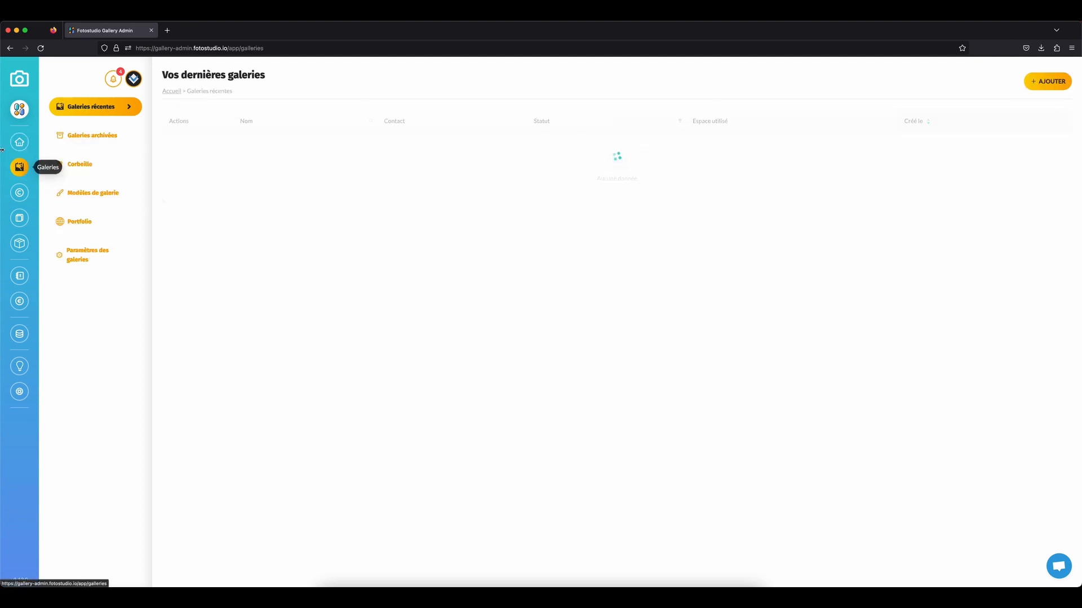
{"action": "left_click", "coordinate": [77, 223]}
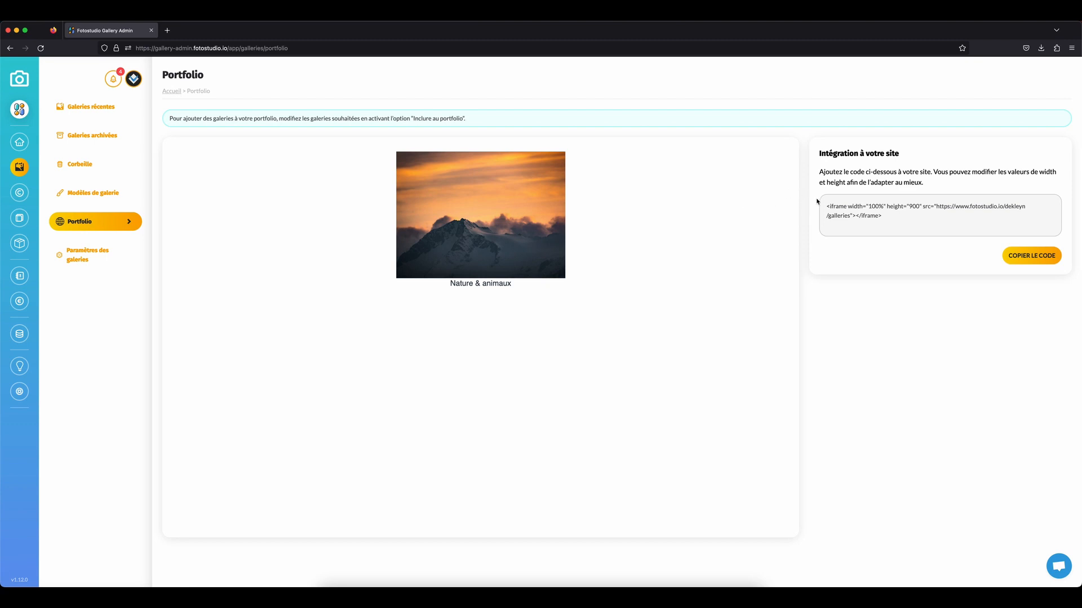
{"action": "left_click_drag", "start_coordinate": [827, 208], "coordinate": [884, 219]}
{"action": "left_click", "coordinate": [915, 224]}
{"action": "left_click", "coordinate": [1020, 256]}
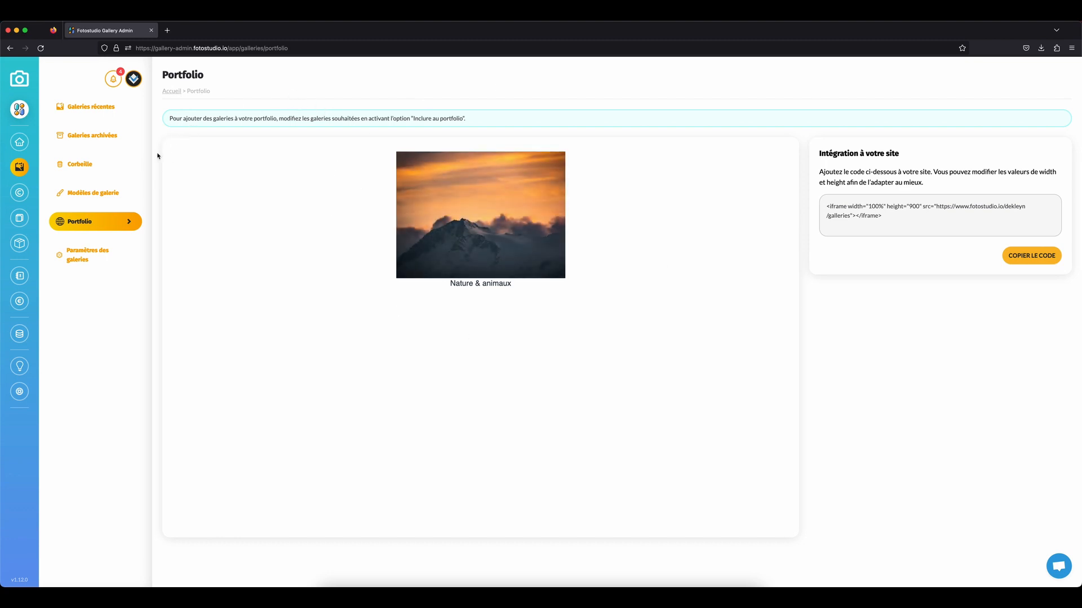
Edit the second gallery in the recent galleries list to include it in the portfolio, save, and return to the portfolio page
{"action": "left_click", "coordinate": [106, 112]}
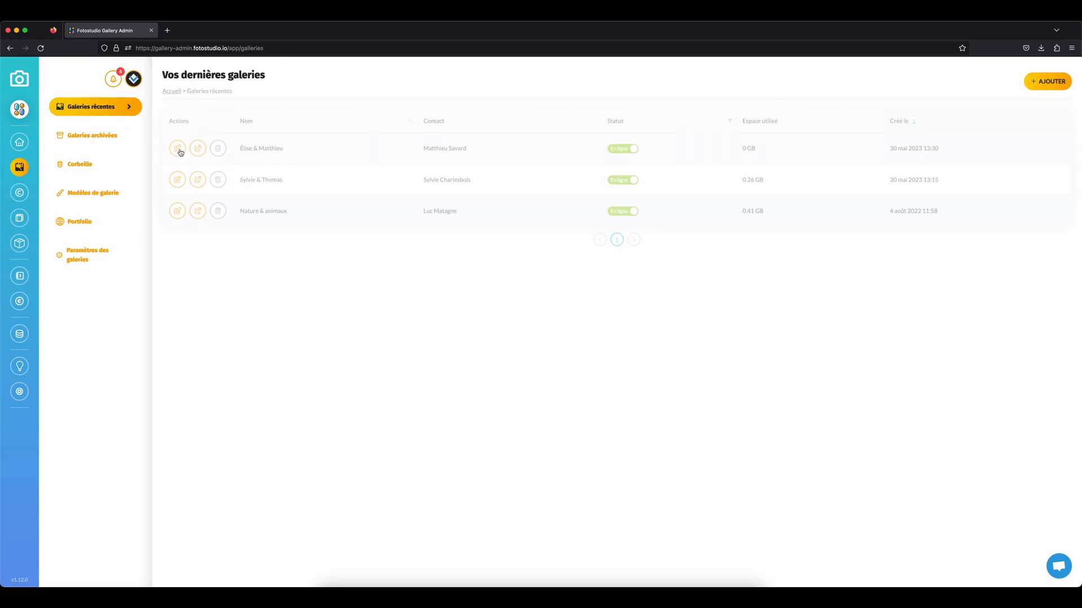
{"action": "left_click", "coordinate": [178, 180]}
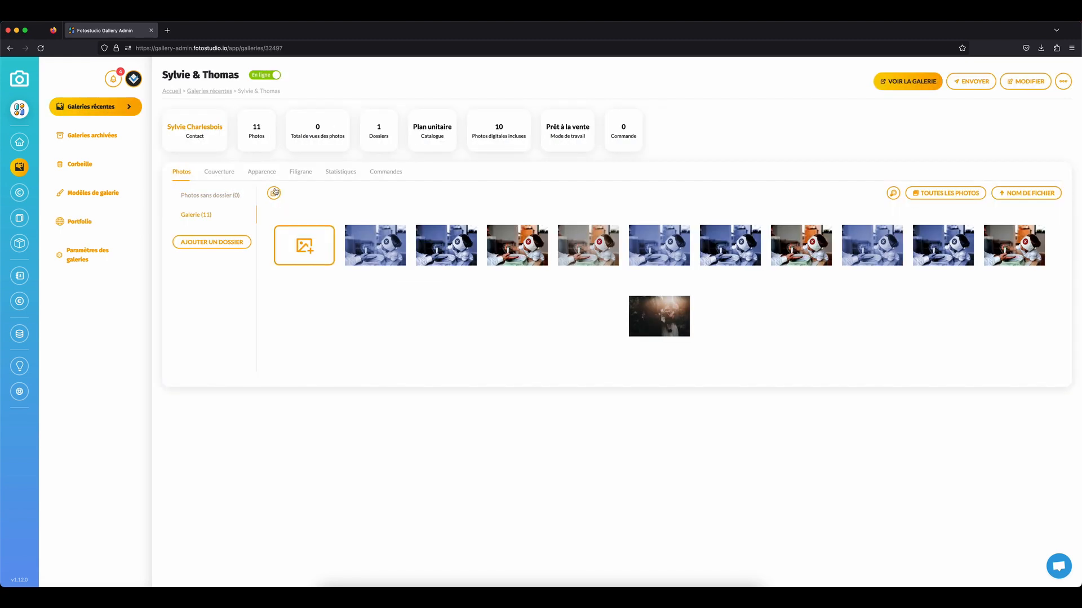
{"action": "left_click", "coordinate": [1026, 81]}
{"action": "scroll", "coordinate": [521, 301], "scroll_direction": "down", "scroll_amount": 3}
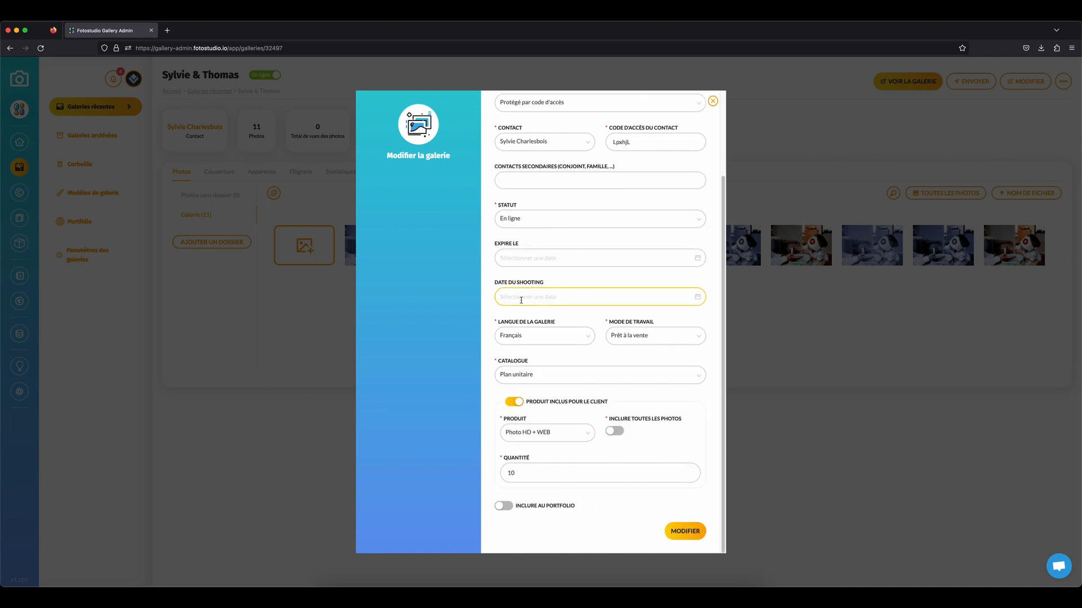
{"action": "left_click", "coordinate": [503, 507]}
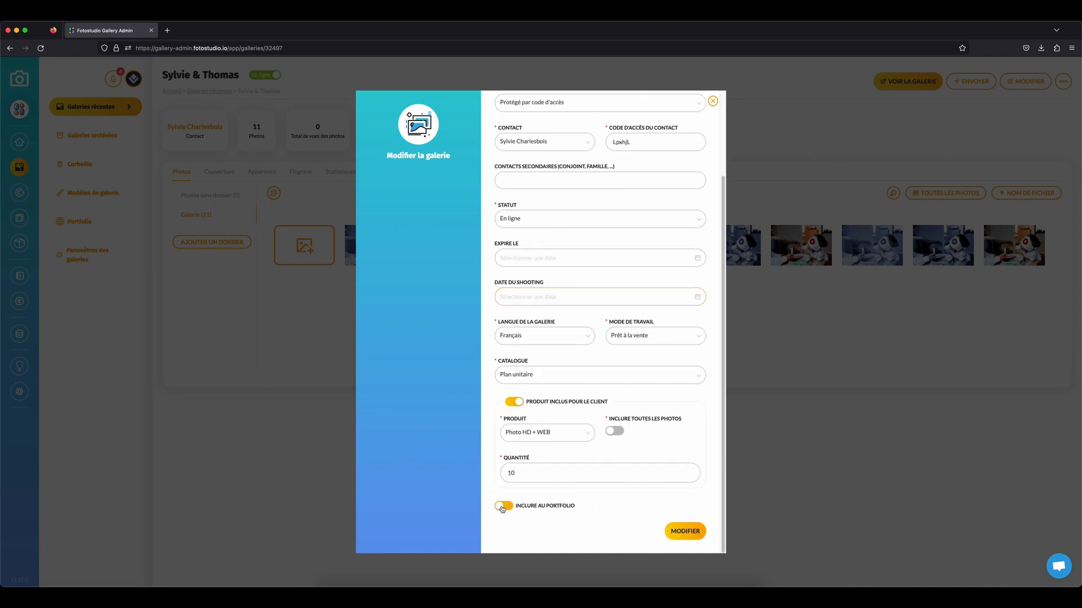
{"action": "left_click", "coordinate": [685, 532]}
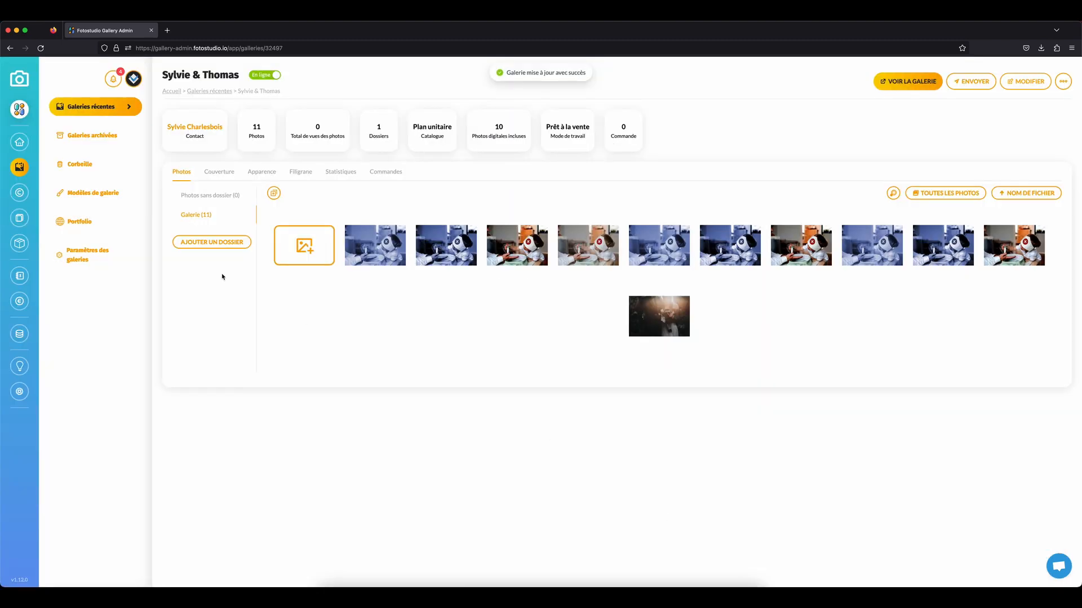
{"action": "left_click", "coordinate": [103, 217]}
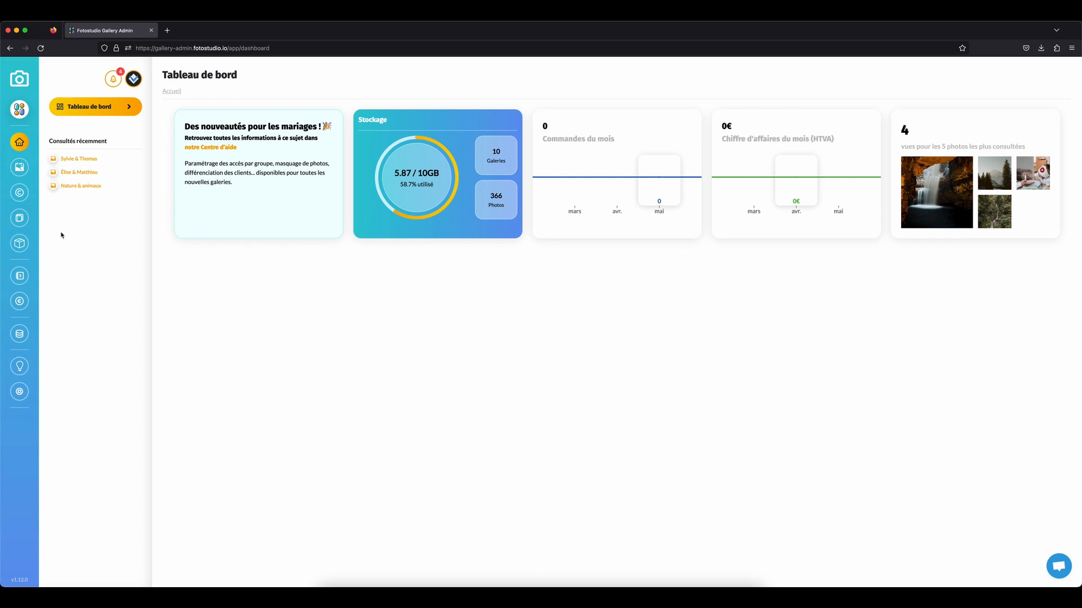
Switch the WEB files option of the Photo HD product on and back off, and return to the product list
{"action": "left_click", "coordinate": [19, 218]}
{"action": "left_click", "coordinate": [79, 136]}
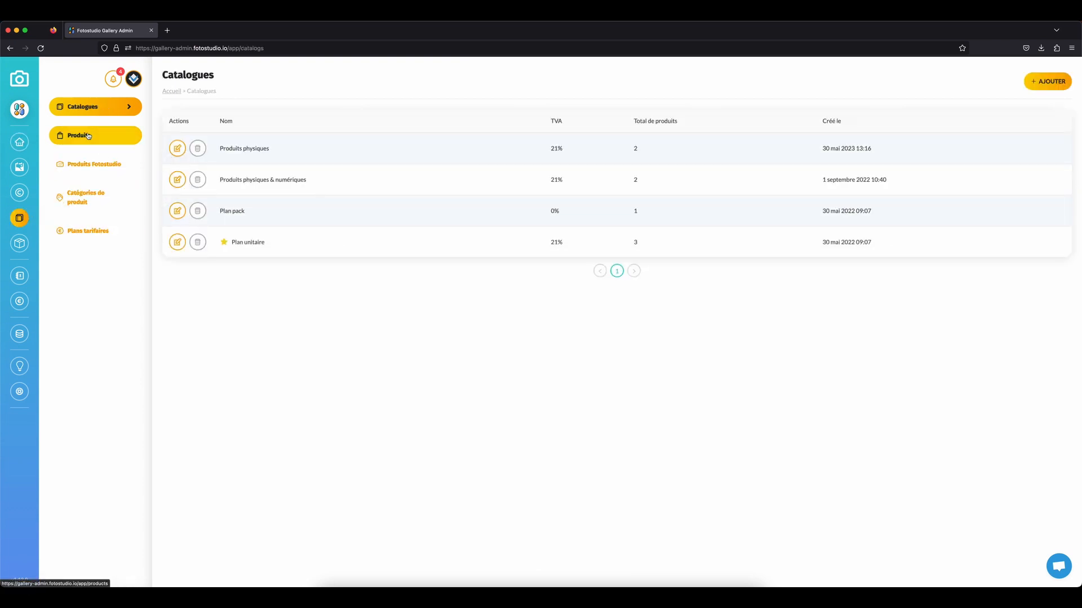
{"action": "left_click", "coordinate": [177, 178]}
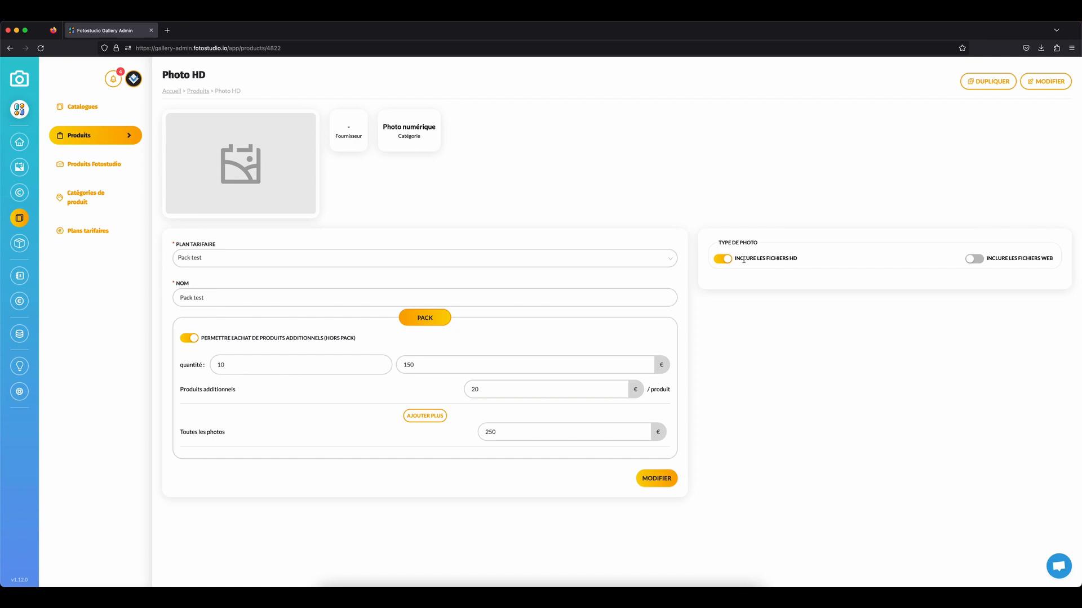
{"action": "left_click", "coordinate": [974, 259]}
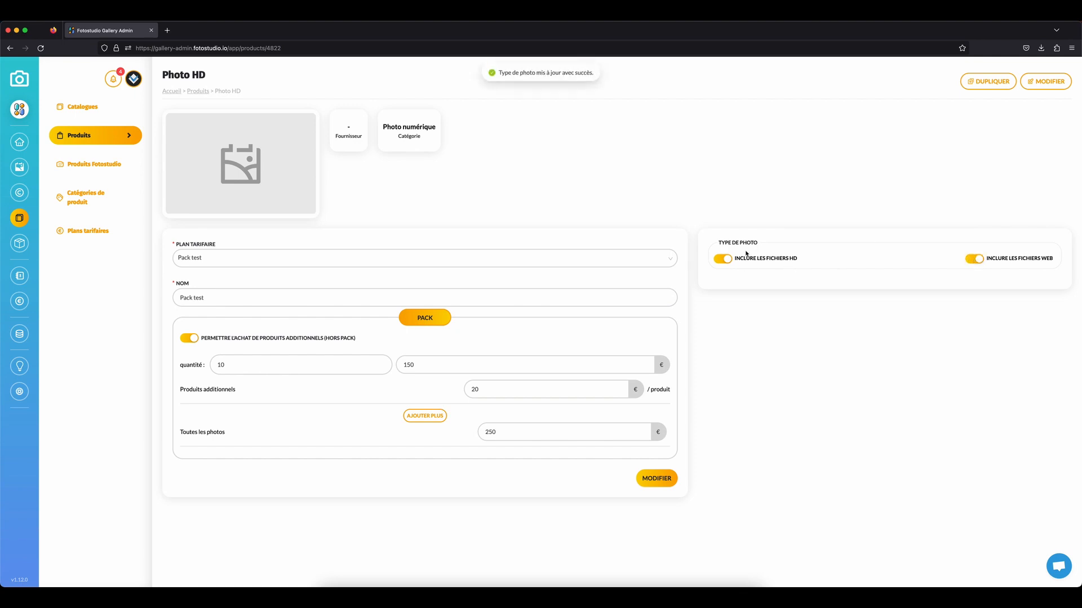
{"action": "left_click", "coordinate": [975, 260]}
{"action": "left_click", "coordinate": [101, 141]}
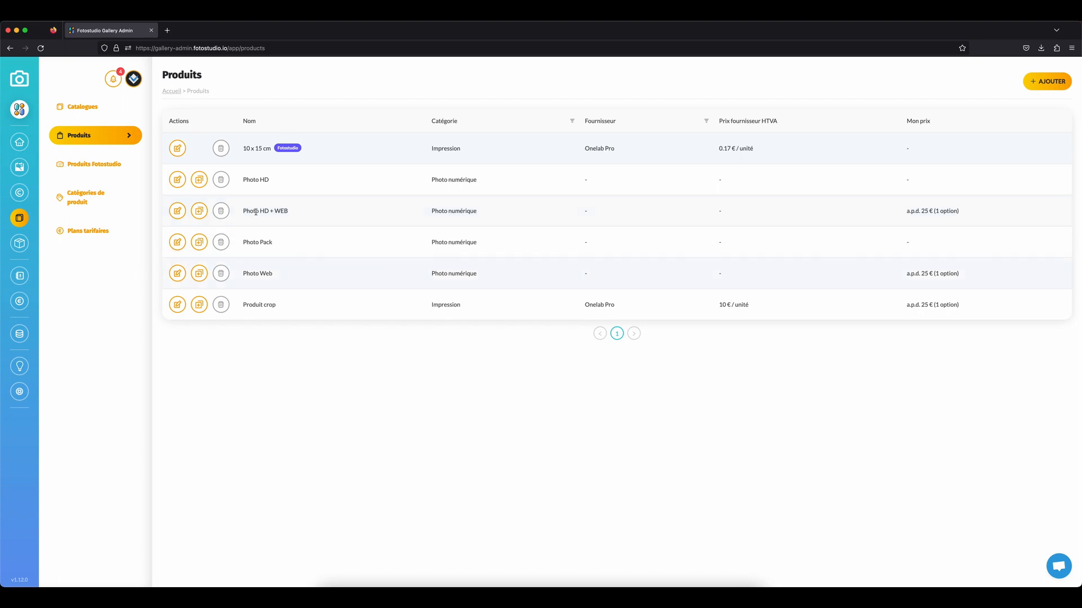
Change the Photo HD product's pricing plan to Plan unitaire and save the change
{"action": "left_click", "coordinate": [178, 180]}
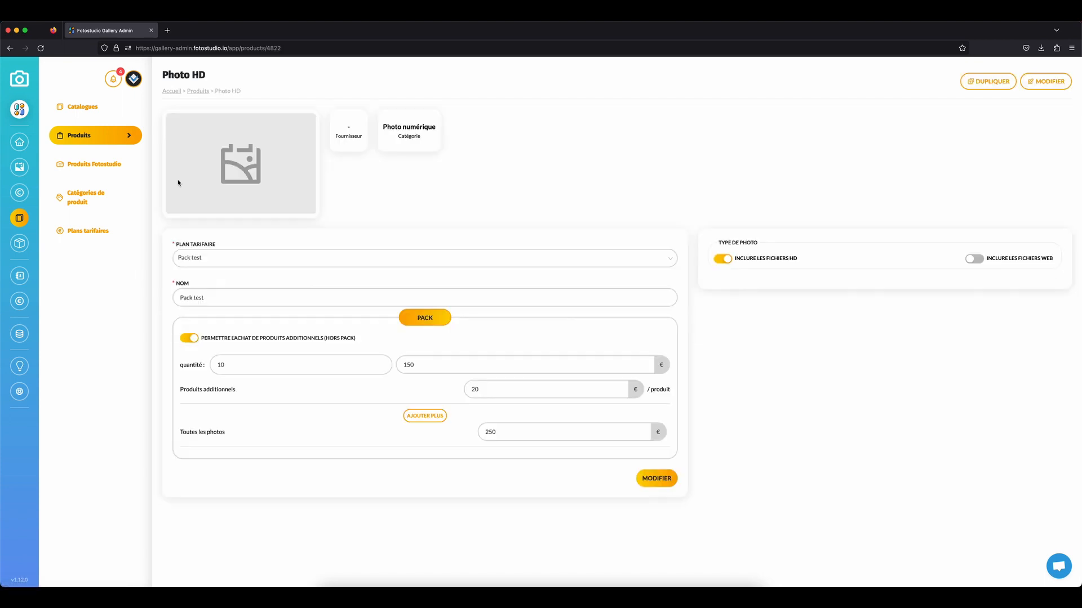
{"action": "left_click", "coordinate": [285, 256]}
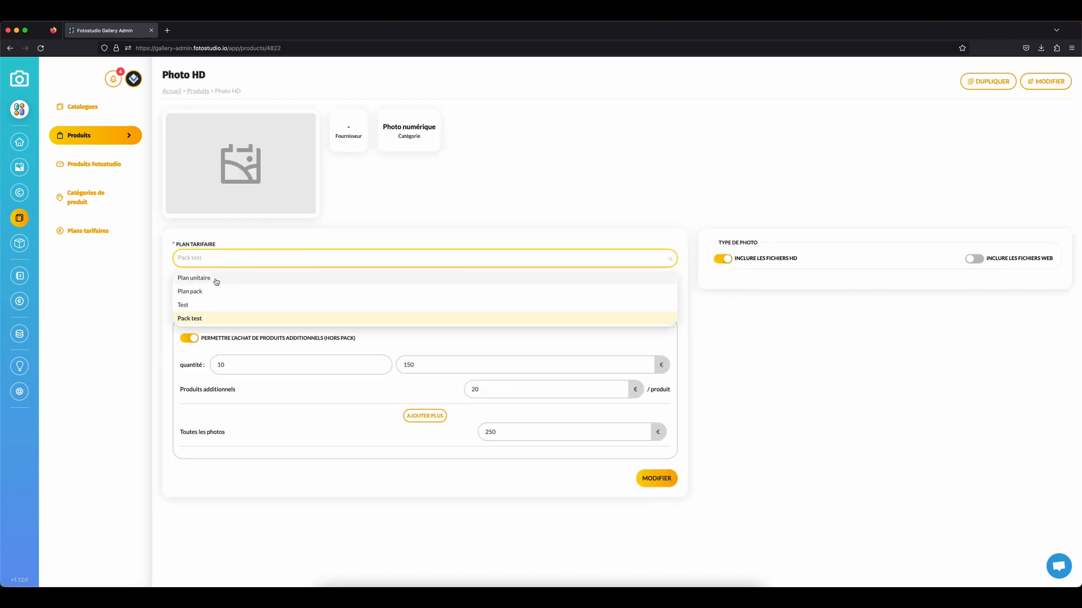
{"action": "left_click", "coordinate": [216, 279]}
{"action": "left_click", "coordinate": [656, 521]}
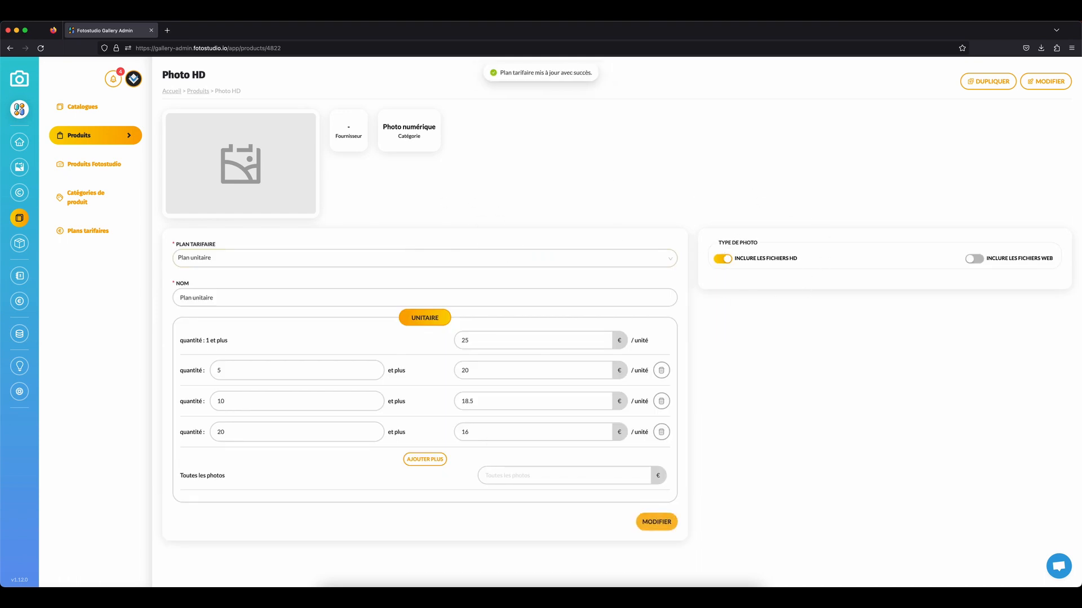
Open the catalogue Produits physiques & numériques and examine the digital photo products it contains
{"action": "left_click", "coordinate": [113, 108]}
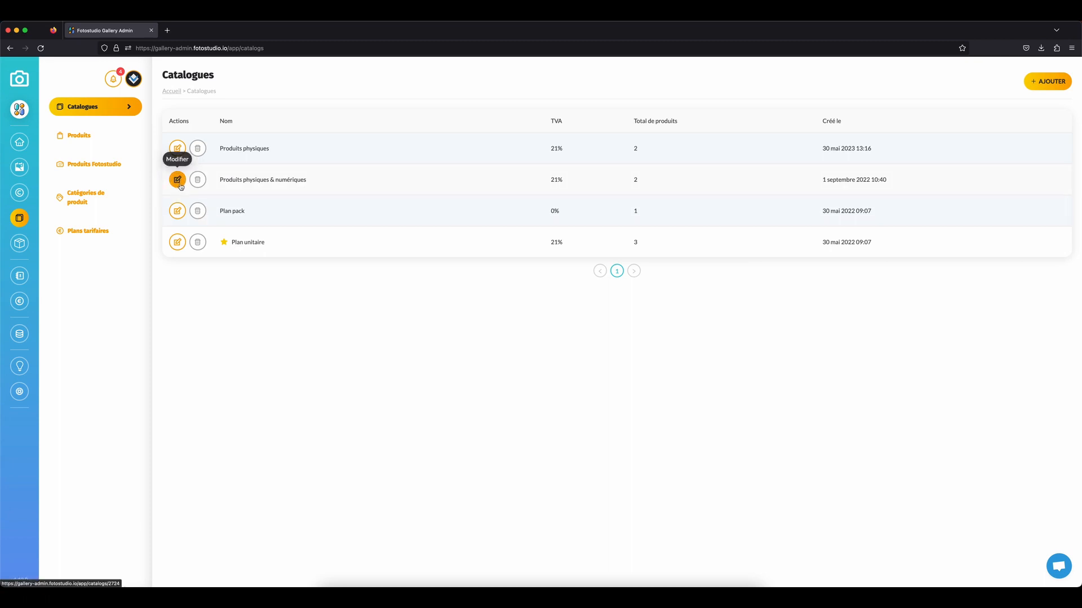
{"action": "left_click", "coordinate": [178, 180]}
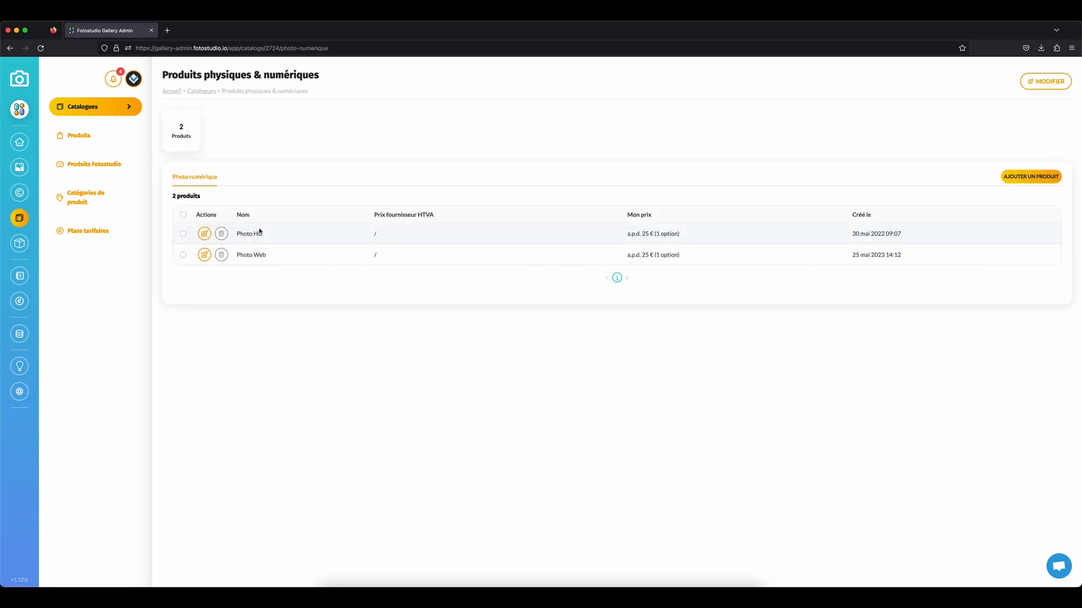
{"action": "left_click_drag", "start_coordinate": [248, 235], "coordinate": [261, 249]}
{"action": "left_click", "coordinate": [272, 246]}
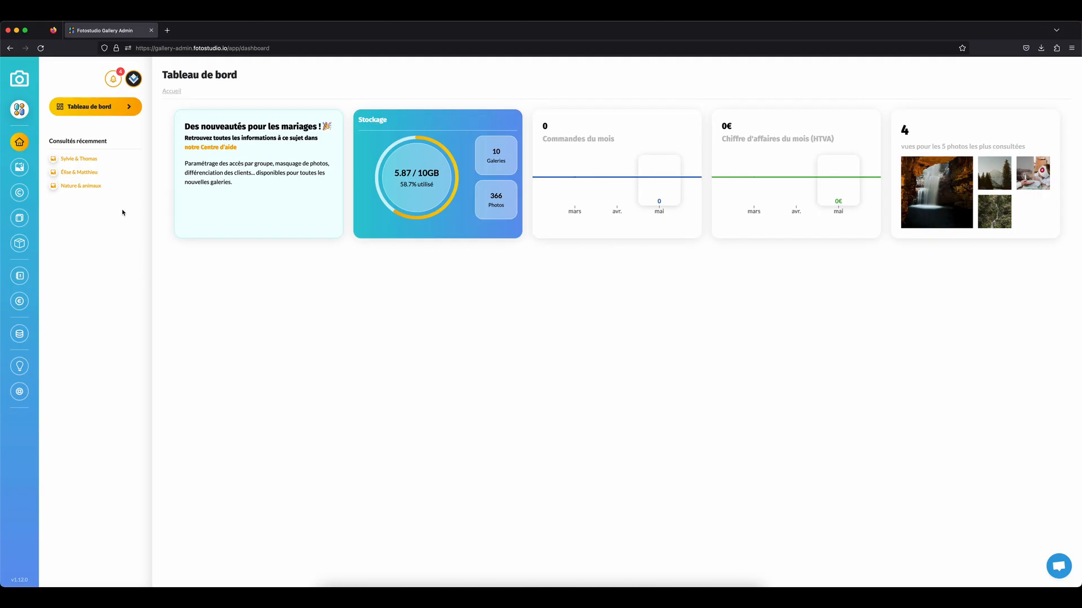
Start a new gallery and look through the settings of its creation form
{"action": "left_click", "coordinate": [20, 168]}
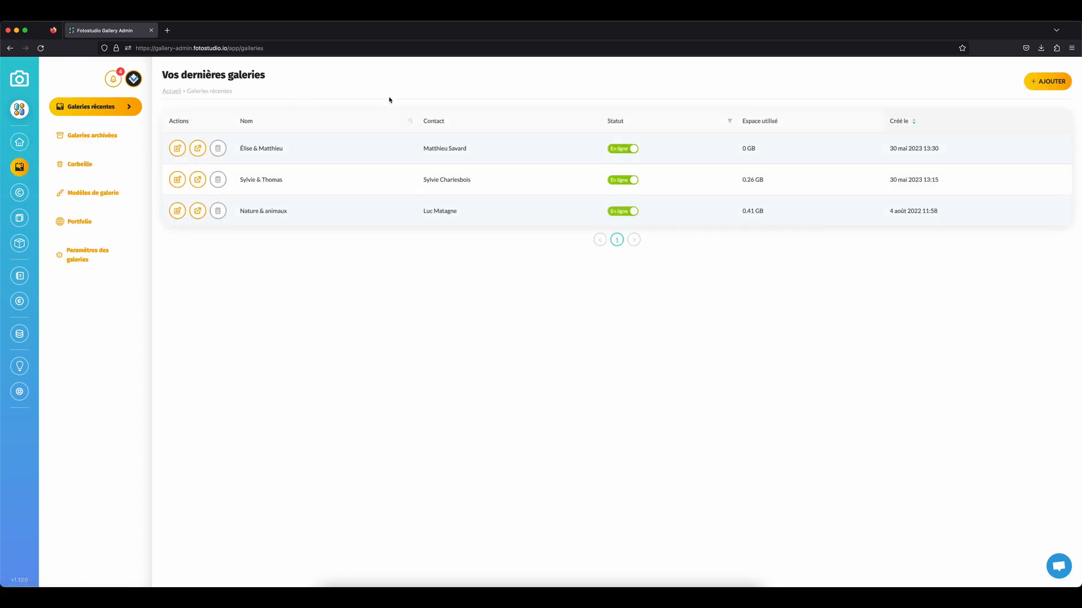
{"action": "left_click", "coordinate": [1040, 82]}
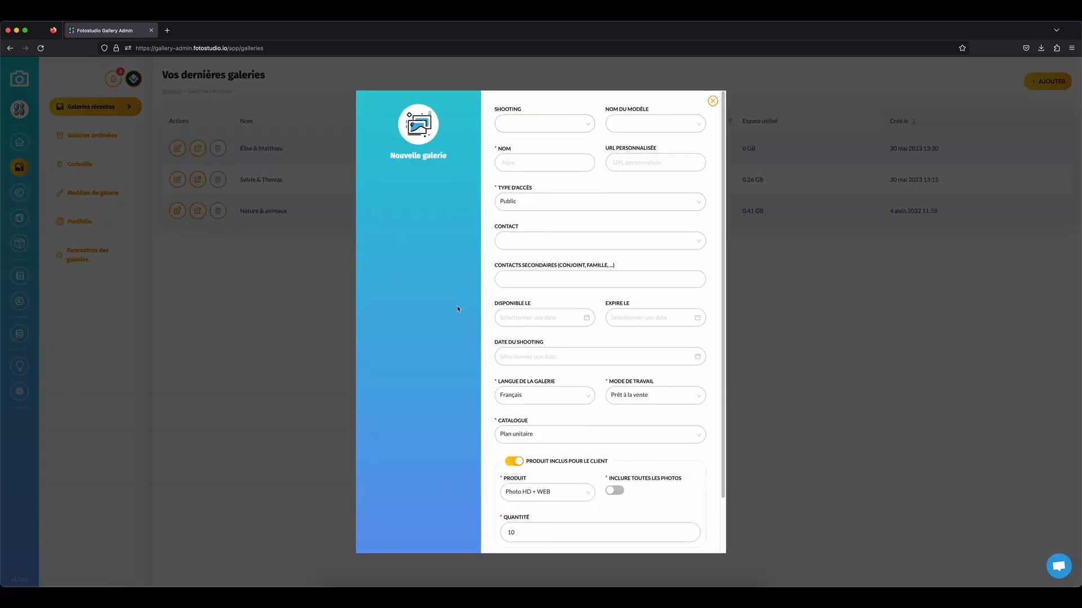
{"action": "scroll", "coordinate": [491, 328], "scroll_direction": "down", "scroll_amount": 2}
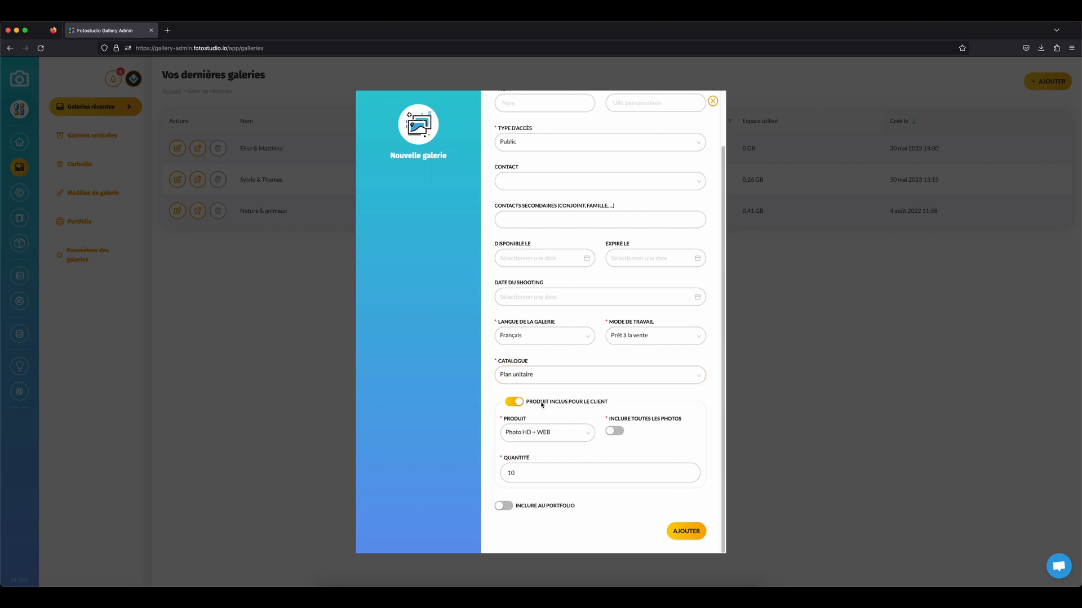
{"action": "scroll", "coordinate": [536, 389], "scroll_direction": "up", "scroll_amount": 2}
{"action": "scroll", "coordinate": [535, 272], "scroll_direction": "down", "scroll_amount": 1}
Set the new gallery's catalogue to Produits physiques
{"action": "left_click", "coordinate": [589, 431]}
{"action": "left_click", "coordinate": [551, 390]}
{"action": "left_click", "coordinate": [542, 377]}
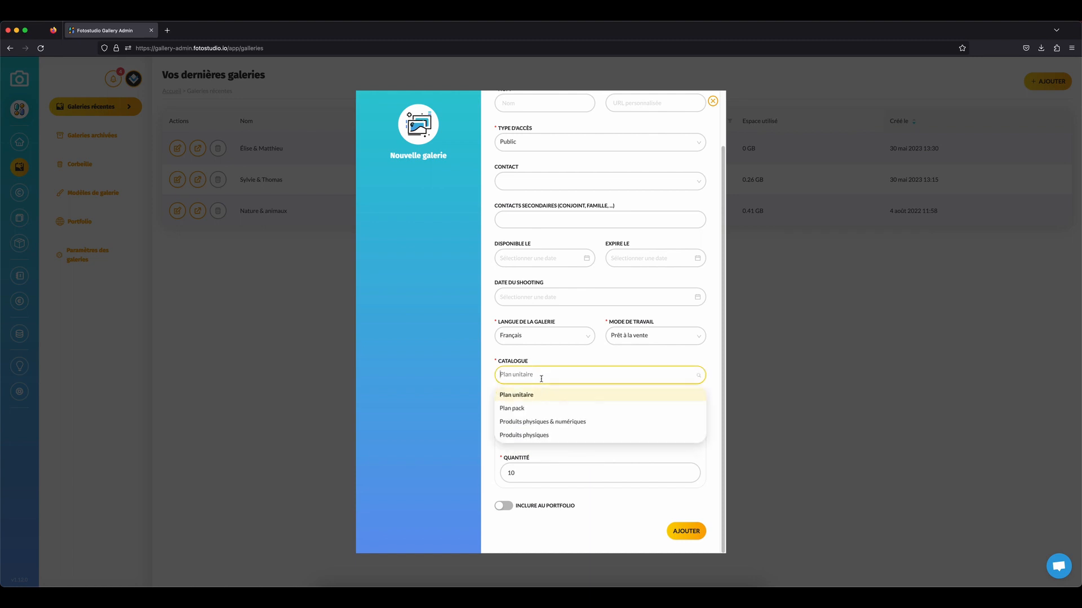
{"action": "left_click", "coordinate": [547, 435]}
{"action": "left_click_drag", "start_coordinate": [510, 467], "coordinate": [683, 476]}
Set the new gallery's catalogue to Produits physiques & numériques and enable an included client product, keeping Photo HD
{"action": "left_click", "coordinate": [528, 438]}
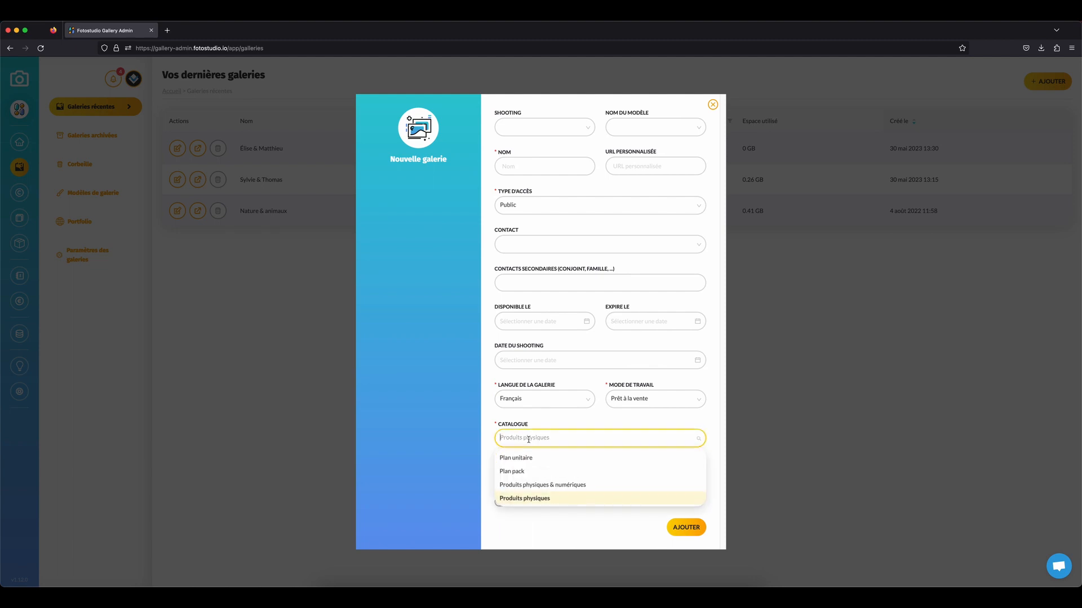
{"action": "left_click", "coordinate": [532, 486]}
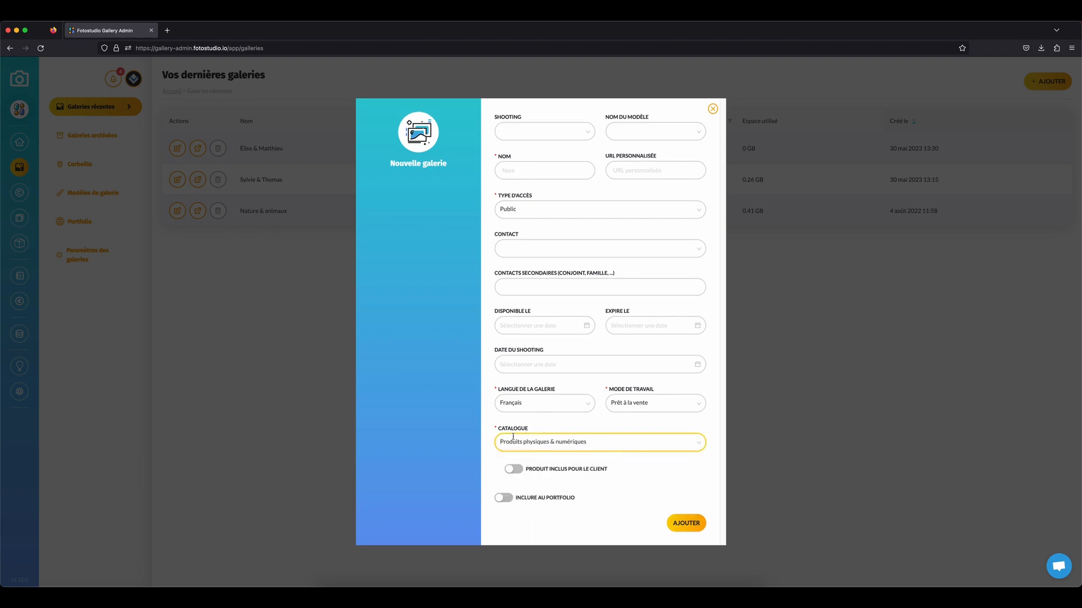
{"action": "left_click", "coordinate": [513, 470]}
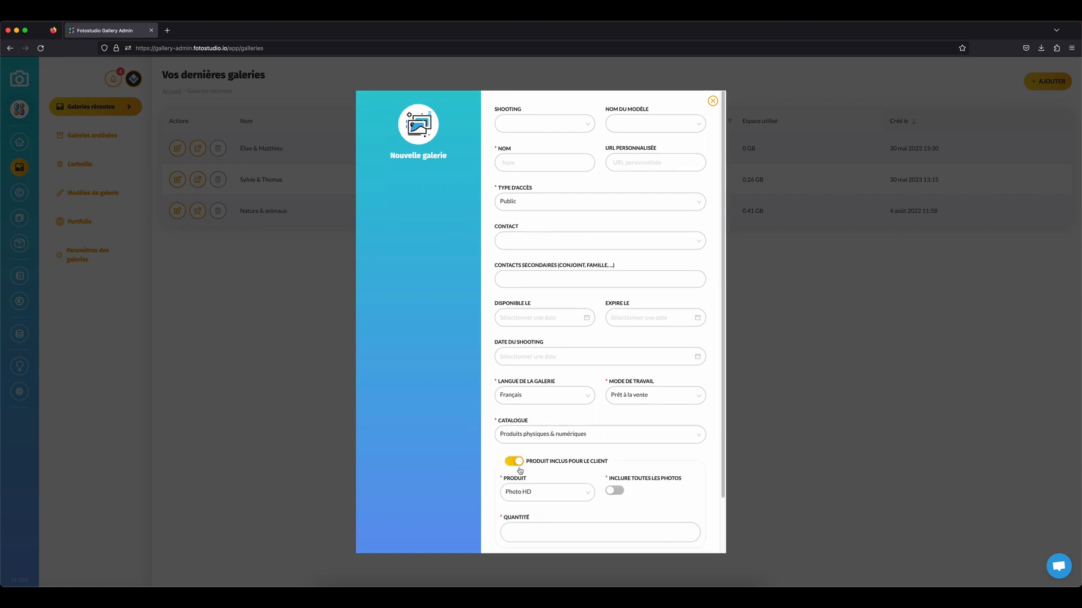
{"action": "left_click", "coordinate": [529, 489]}
{"action": "scroll", "coordinate": [521, 470], "scroll_direction": "down", "scroll_amount": 2}
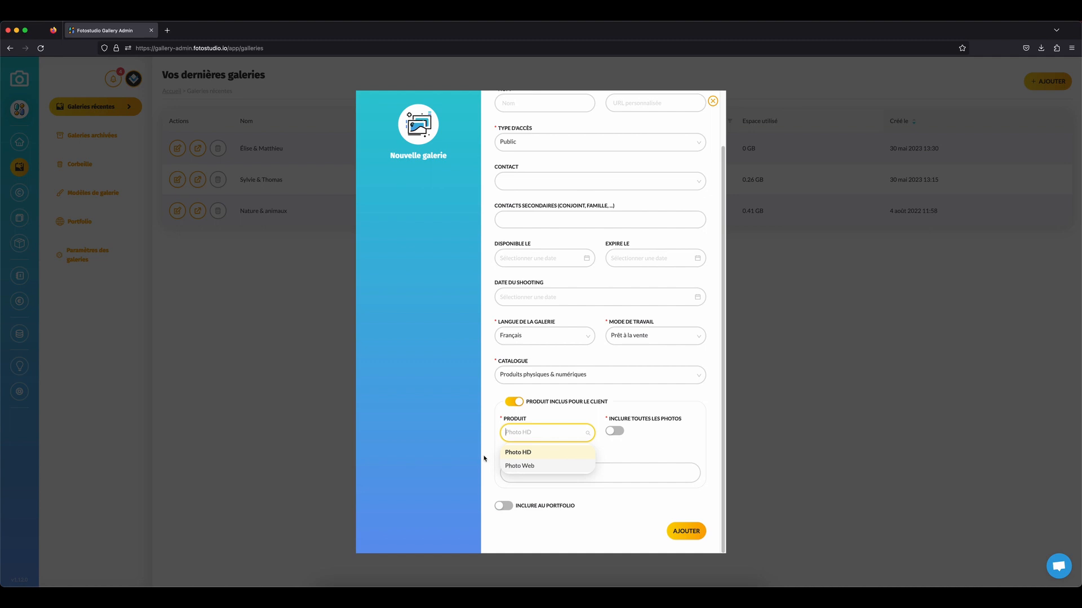
{"action": "left_click", "coordinate": [464, 417]}
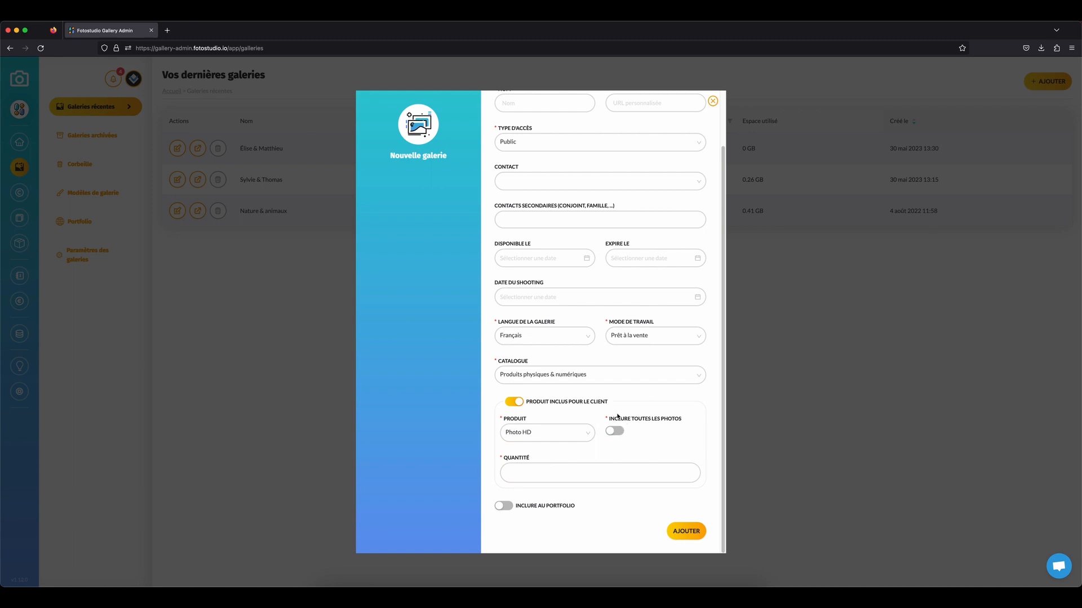
Set the new gallery's access type to Protégé par code d'accès and choose its contact
{"action": "scroll", "coordinate": [527, 292], "scroll_direction": "up", "scroll_amount": 2}
{"action": "scroll", "coordinate": [526, 293], "scroll_direction": "down", "scroll_amount": 2}
{"action": "scroll", "coordinate": [529, 264], "scroll_direction": "up", "scroll_amount": 2}
{"action": "scroll", "coordinate": [527, 282], "scroll_direction": "down", "scroll_amount": 2}
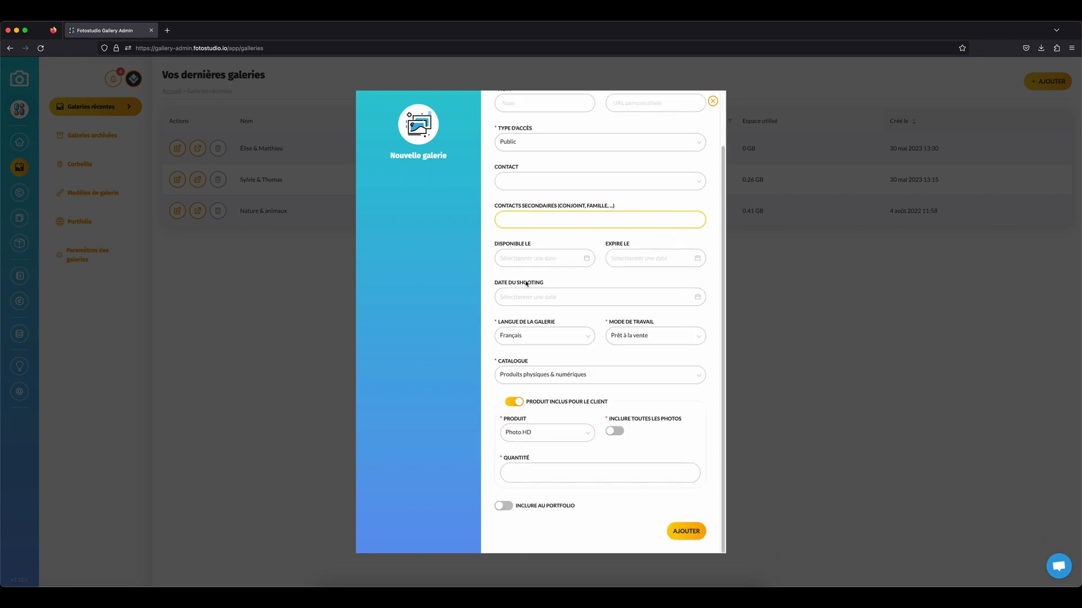
{"action": "scroll", "coordinate": [527, 270], "scroll_direction": "up", "scroll_amount": 1}
{"action": "scroll", "coordinate": [525, 244], "scroll_direction": "up", "scroll_amount": 1}
{"action": "left_click", "coordinate": [516, 199]}
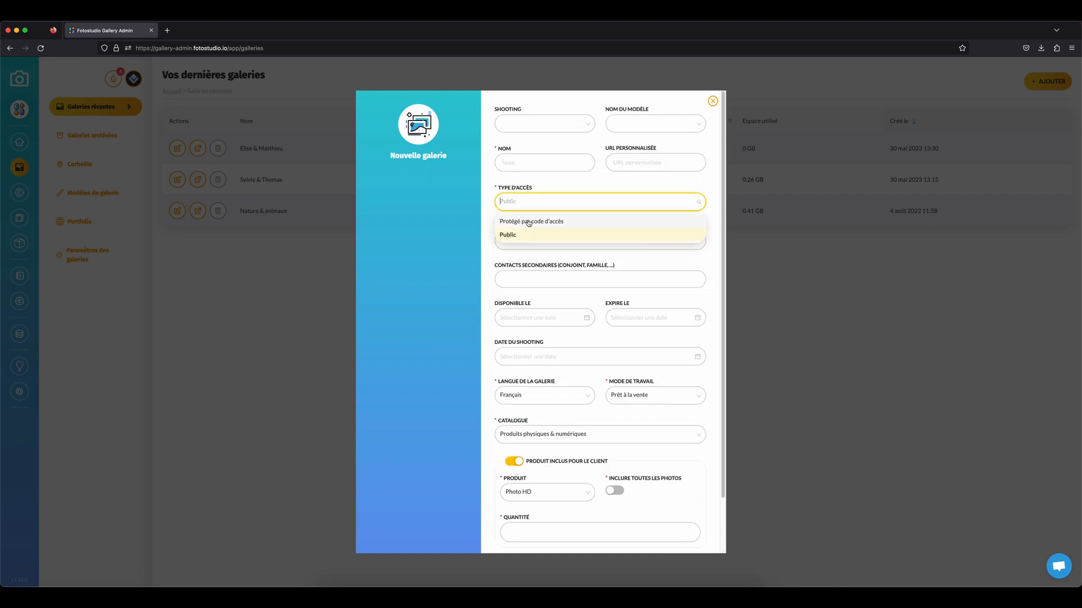
{"action": "left_click", "coordinate": [528, 222]}
{"action": "left_click", "coordinate": [520, 242]}
{"action": "left_click", "coordinate": [519, 355]}
Include all photos for the client, and include all photos for guests with Photo Web as the product
{"action": "scroll", "coordinate": [527, 357], "scroll_direction": "down", "scroll_amount": 2}
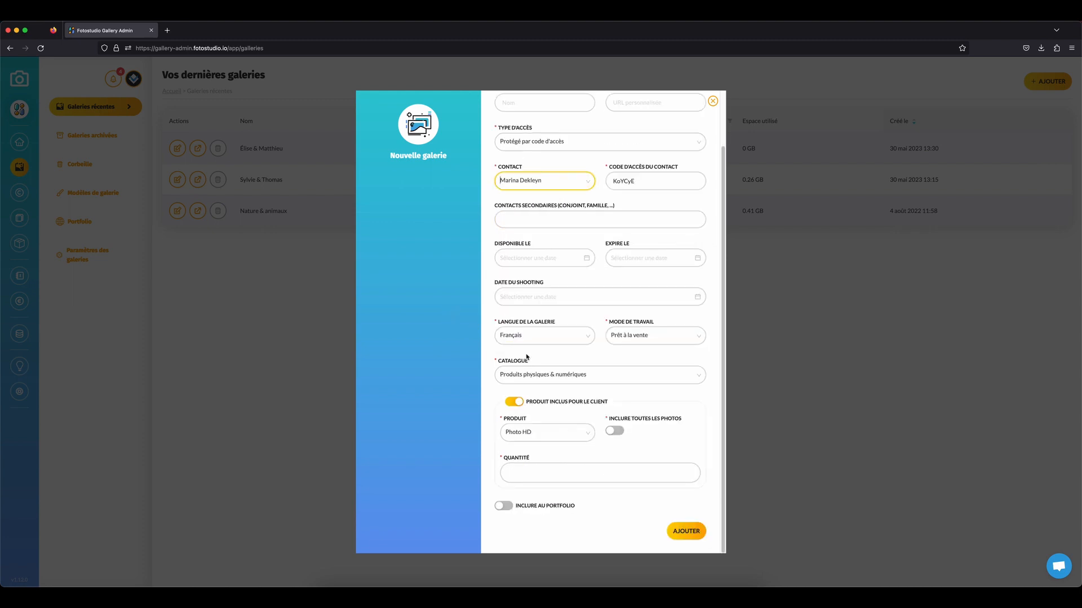
{"action": "left_click", "coordinate": [614, 431]}
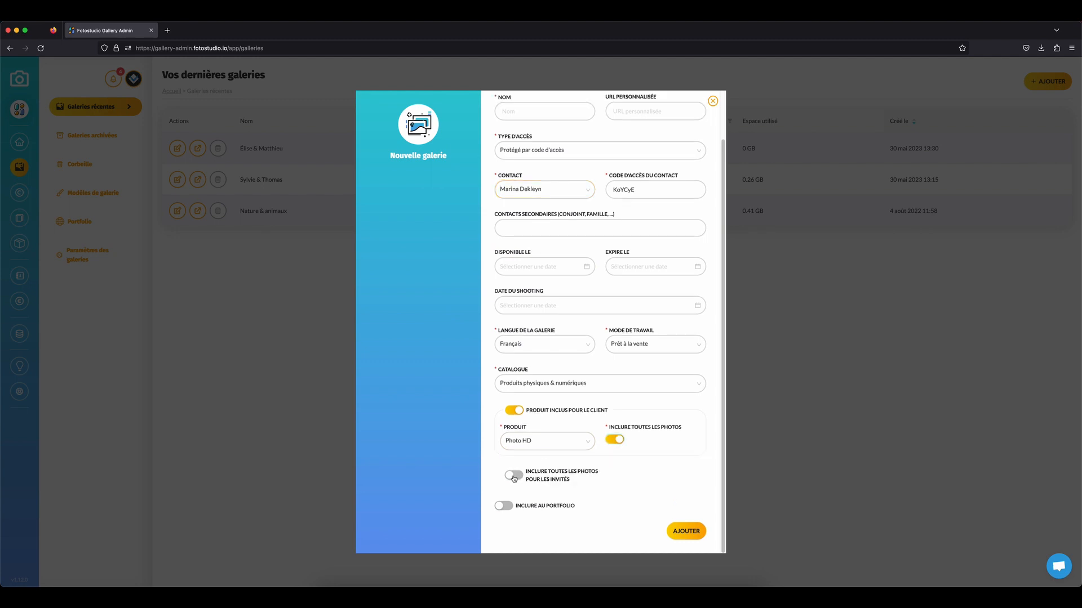
{"action": "left_click", "coordinate": [514, 476]}
{"action": "scroll", "coordinate": [516, 478], "scroll_direction": "down", "scroll_amount": 1}
{"action": "left_click", "coordinate": [534, 476]}
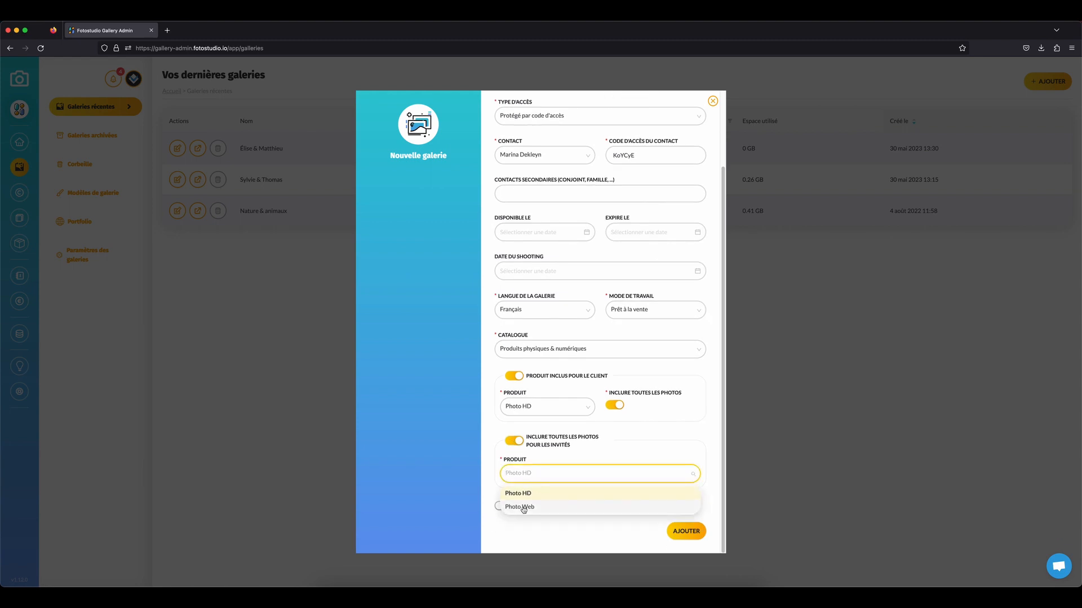
{"action": "left_click", "coordinate": [524, 507]}
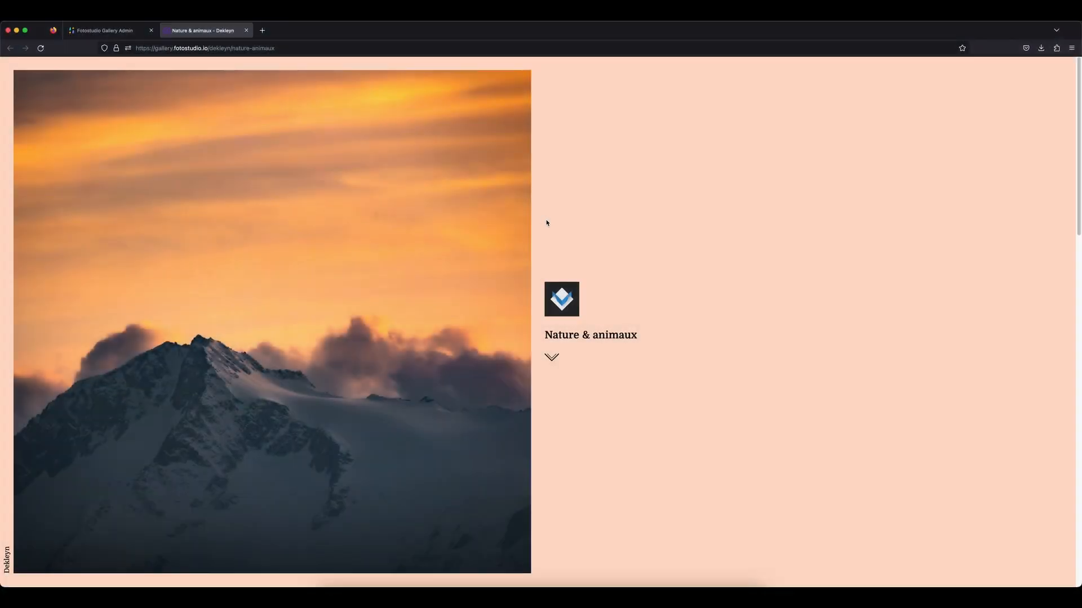
In the Nature & animaux gallery, select six photos: the cave waterfall, forest stream, sunset mountain, grass field, chameleon and white bird
{"action": "scroll", "coordinate": [542, 221], "scroll_direction": "down", "scroll_amount": 5}
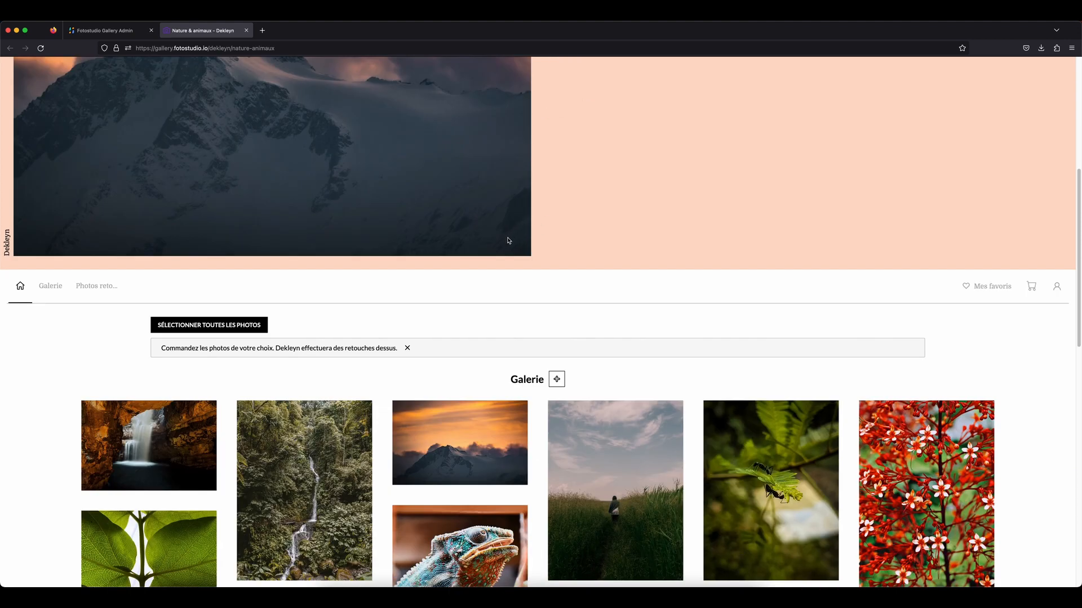
{"action": "scroll", "coordinate": [508, 240], "scroll_direction": "down", "scroll_amount": 2}
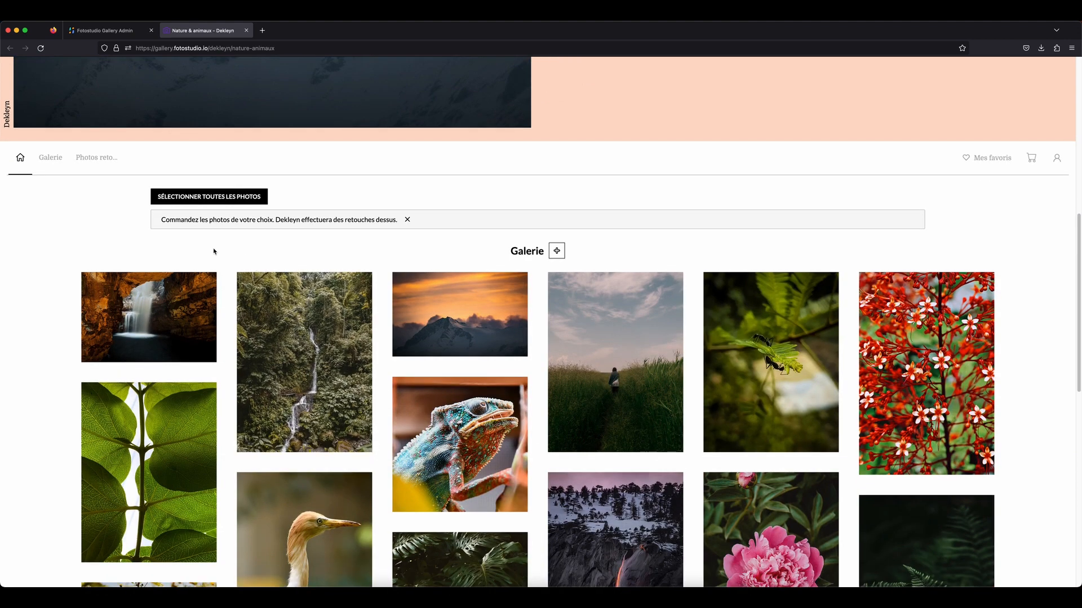
{"action": "scroll", "coordinate": [201, 274], "scroll_direction": "down", "scroll_amount": 1}
{"action": "left_click", "coordinate": [204, 203]}
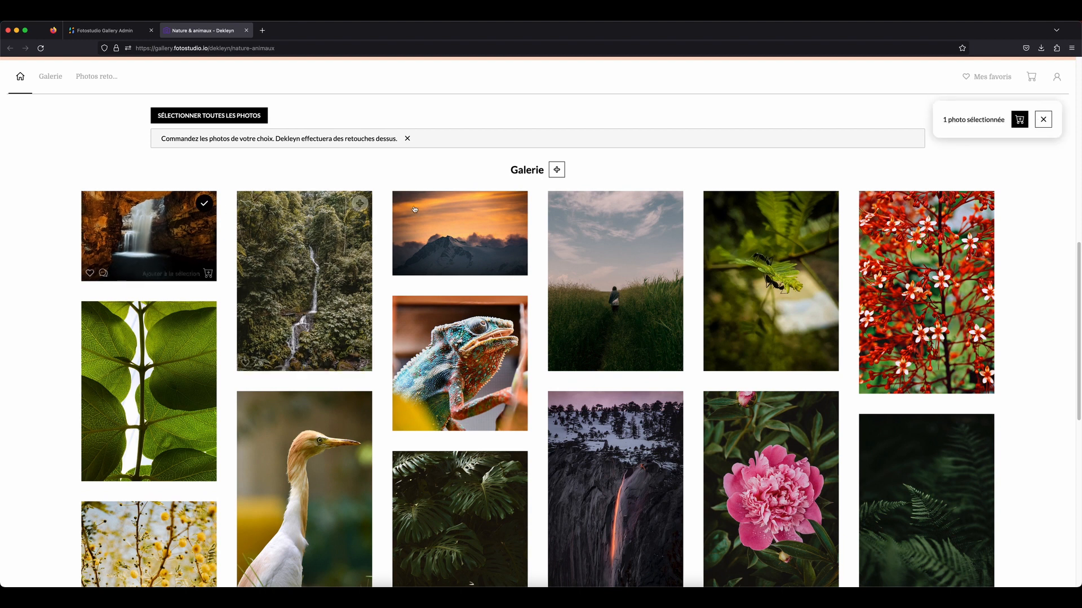
{"action": "left_click", "coordinate": [360, 204]}
{"action": "left_click", "coordinate": [515, 204]}
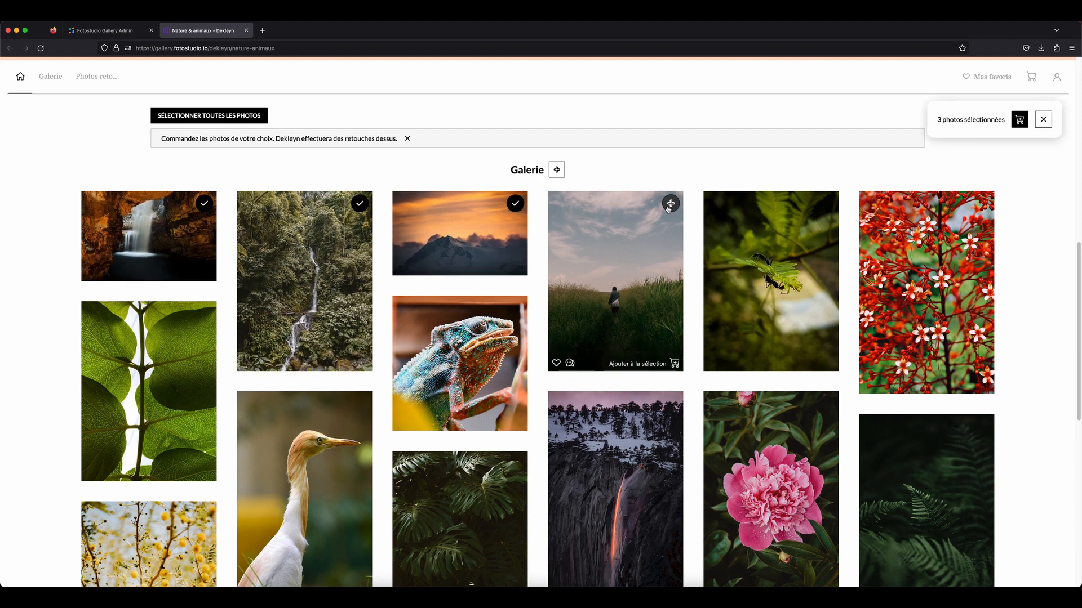
{"action": "mouse_move", "coordinate": [515, 312]}
{"action": "left_click", "coordinate": [359, 403]}
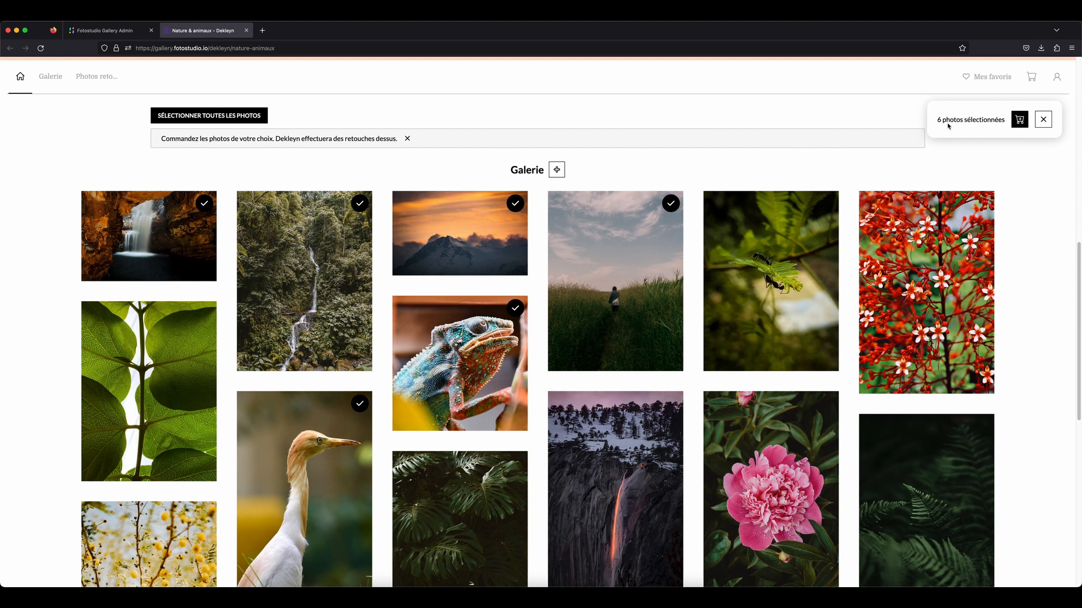
Add the selected photos to the cart as the included Photo HD product, and open the cart to review them
{"action": "left_click", "coordinate": [1020, 120]}
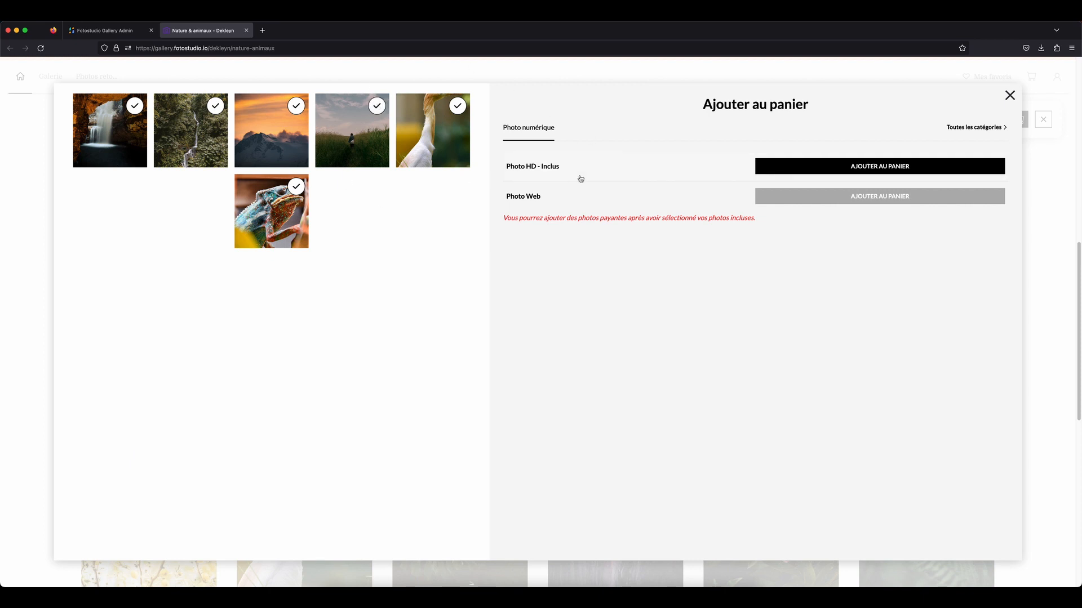
{"action": "left_click", "coordinate": [756, 166]}
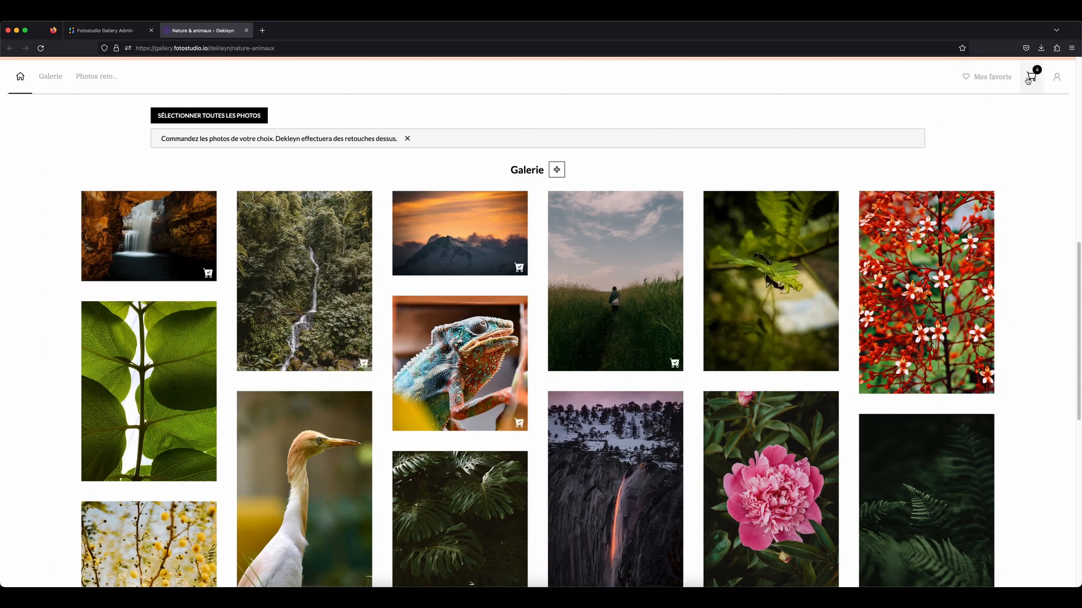
{"action": "left_click", "coordinate": [1028, 80]}
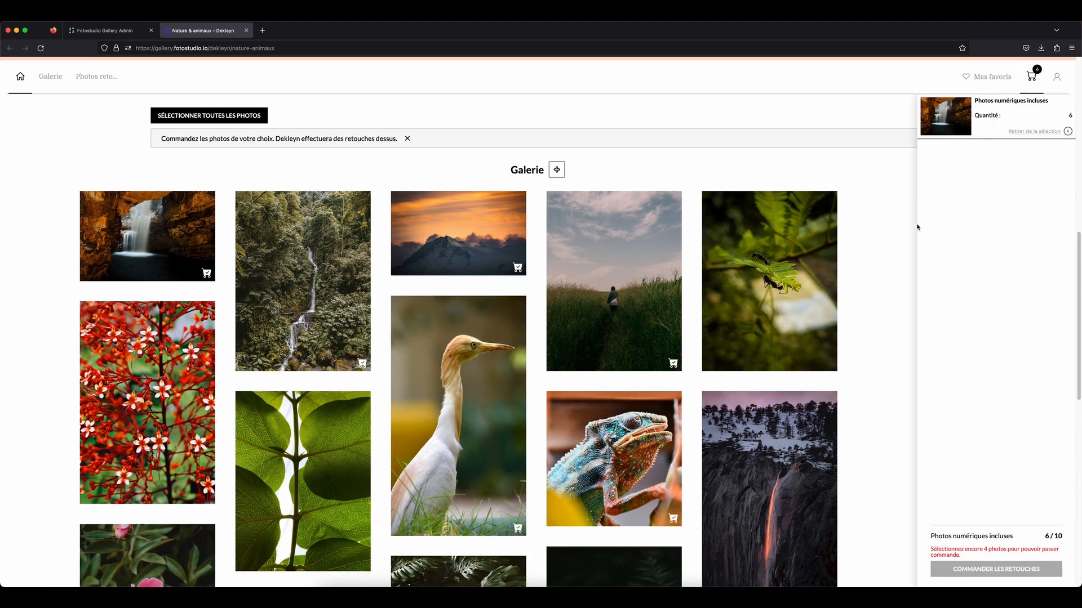